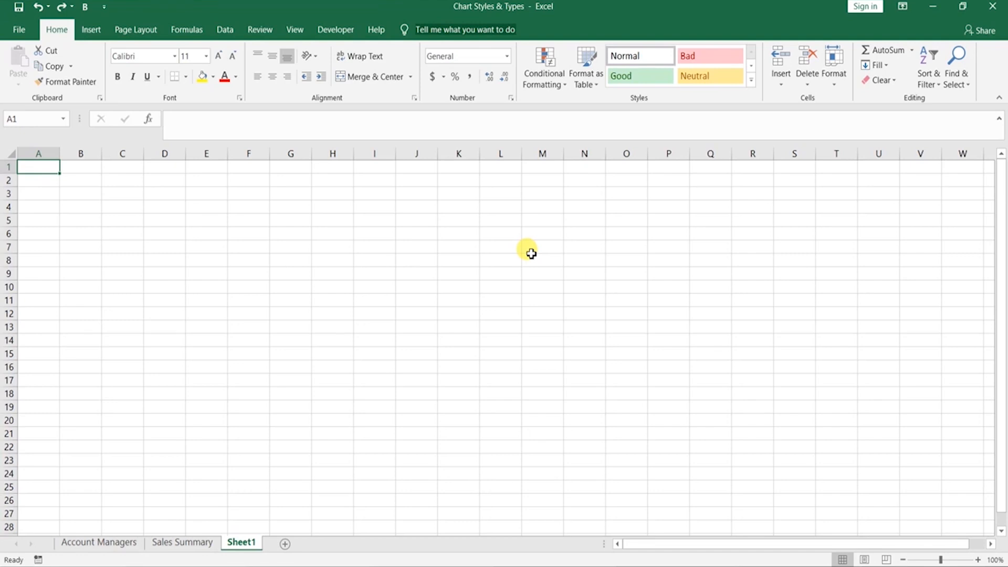
- On the Account Managers chart sheet, apply the quick layout that includes a data table and a vertical axis title
{"action": "left_click", "coordinate": [117, 544]}
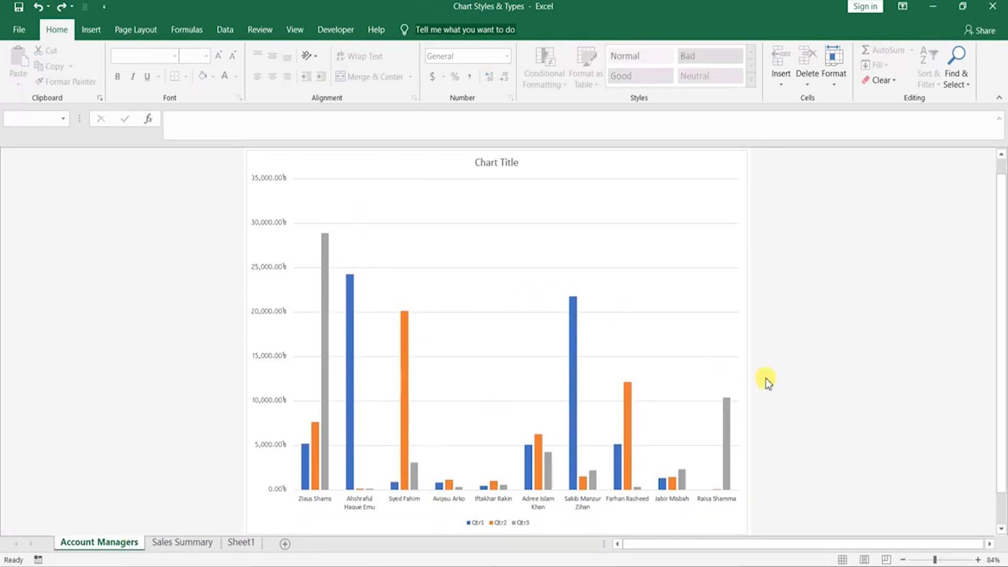
{"action": "mouse_move", "coordinate": [311, 471]}
{"action": "left_click", "coordinate": [691, 168]}
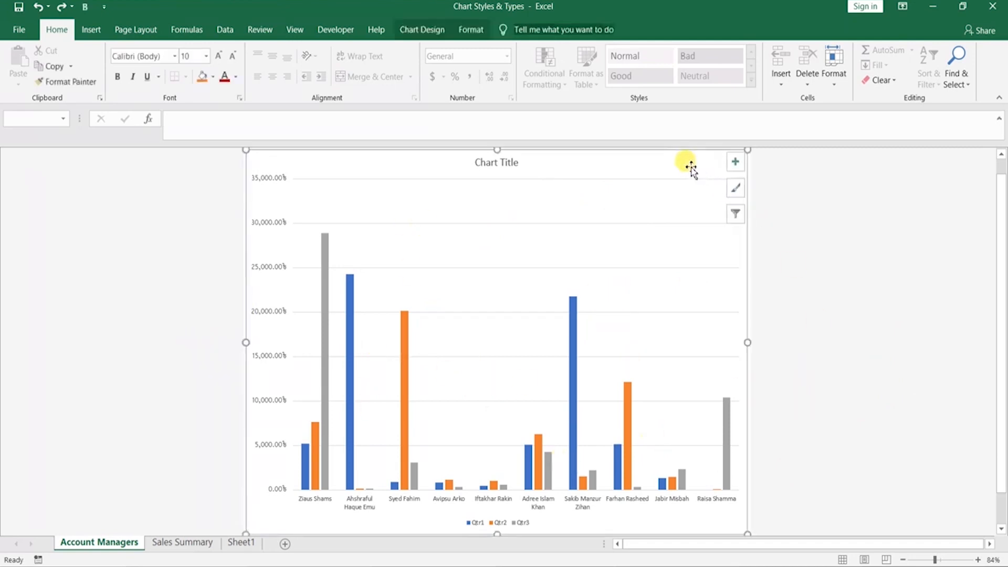
{"action": "left_click", "coordinate": [415, 30]}
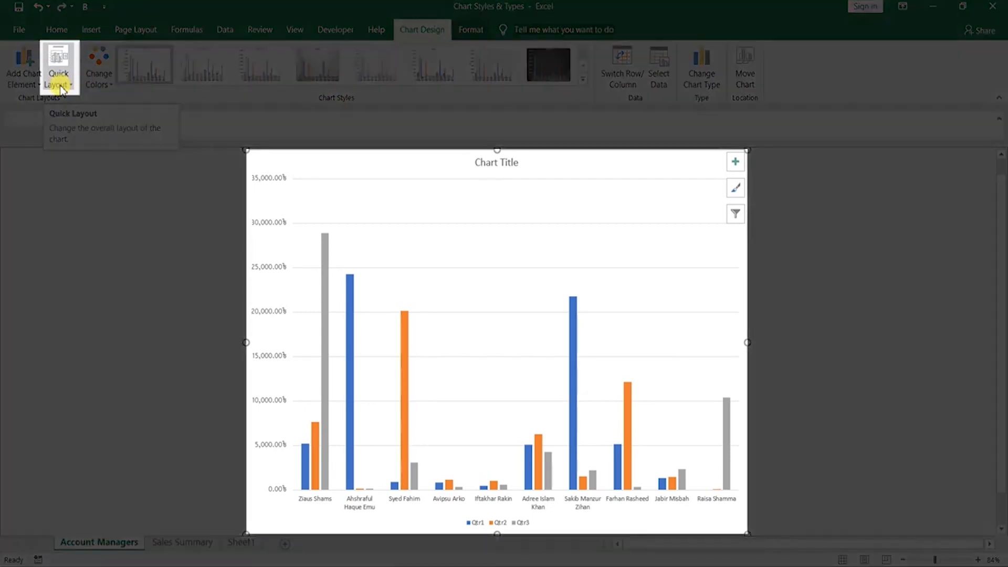
{"action": "left_click", "coordinate": [59, 82]}
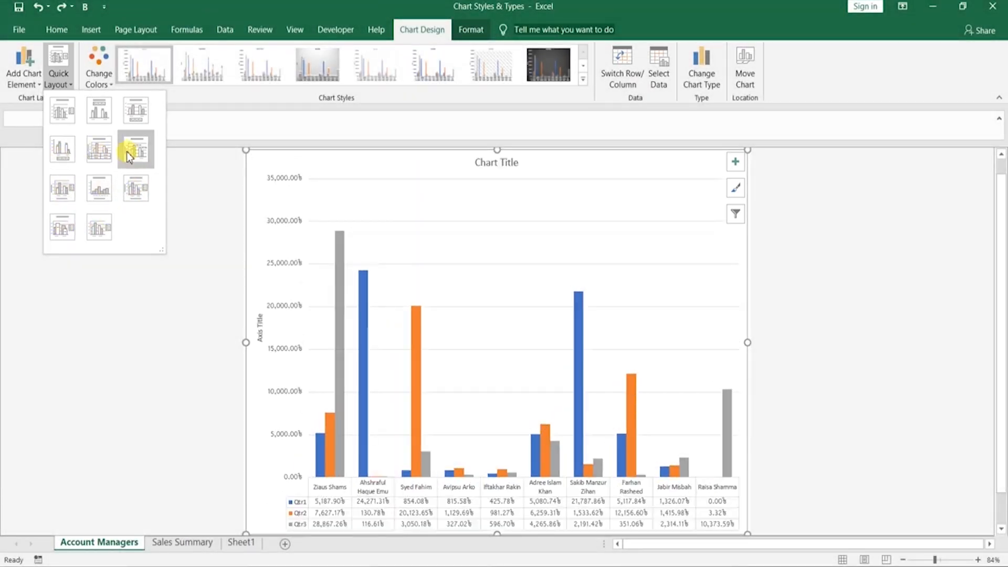
{"action": "left_click", "coordinate": [106, 153]}
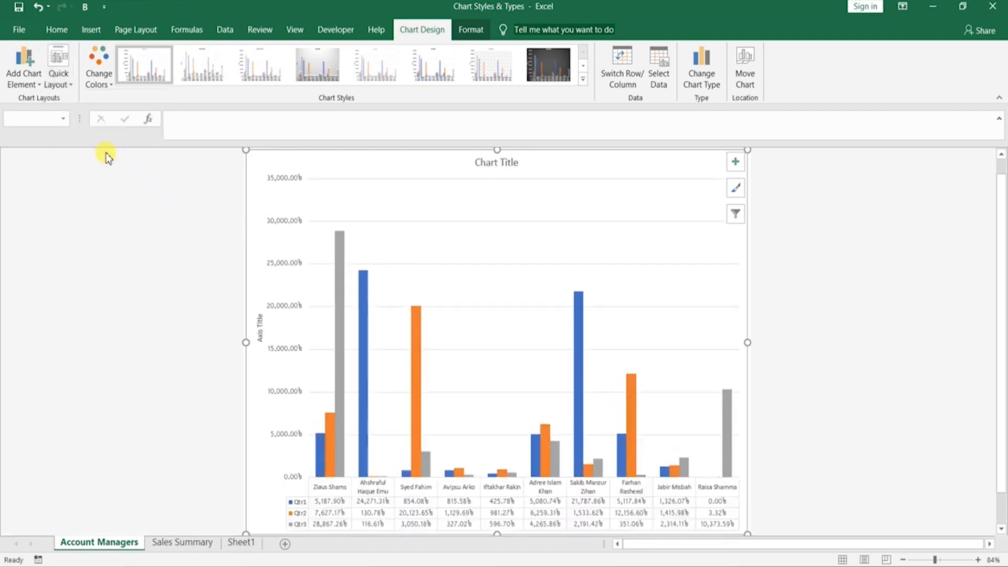
{"action": "left_click", "coordinate": [147, 210]}
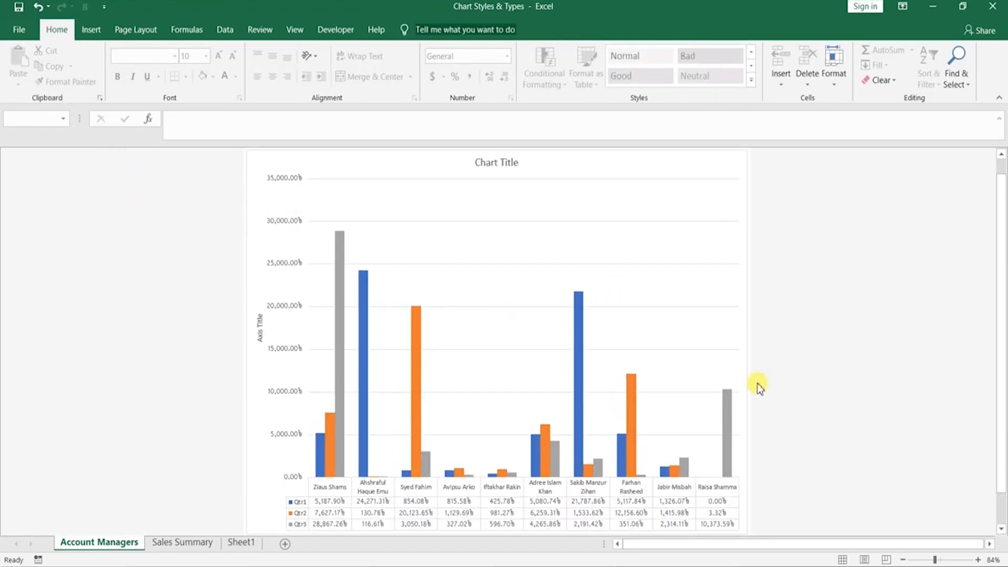
- Change the column chart's colors to the gray Monochromatic Palette 7
{"action": "left_click", "coordinate": [690, 174]}
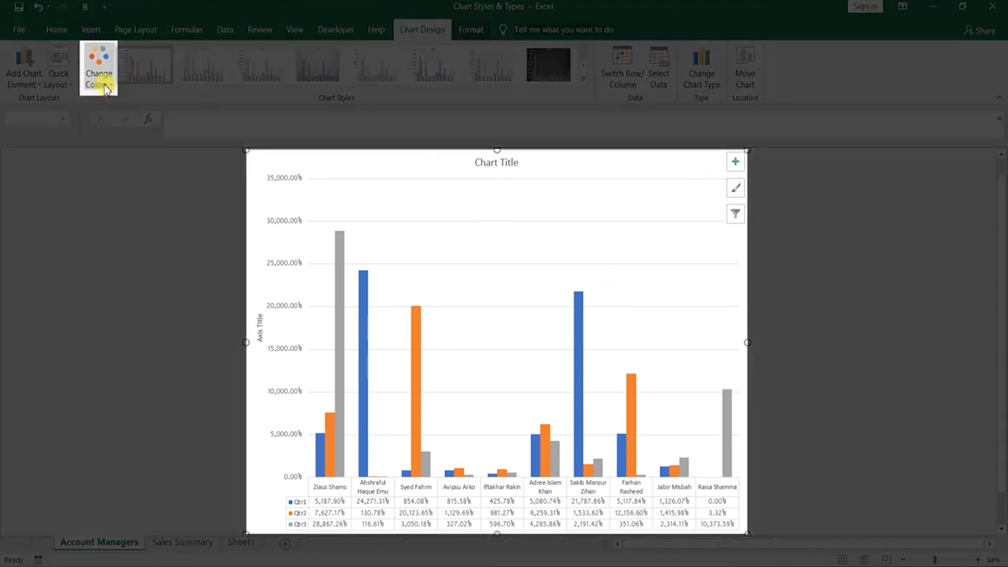
{"action": "left_click", "coordinate": [105, 87]}
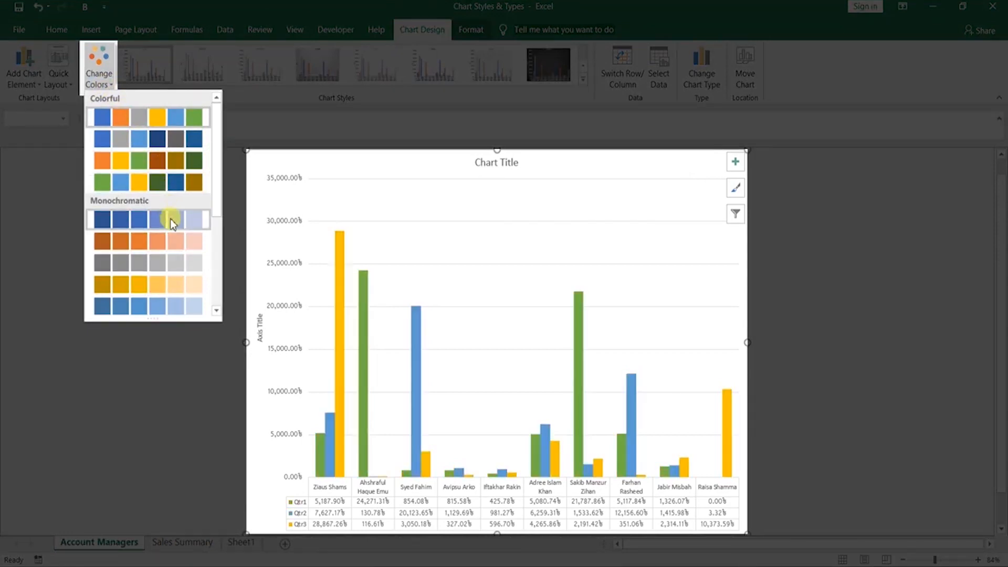
{"action": "scroll", "coordinate": [176, 242], "scroll_direction": "down", "scroll_amount": 3}
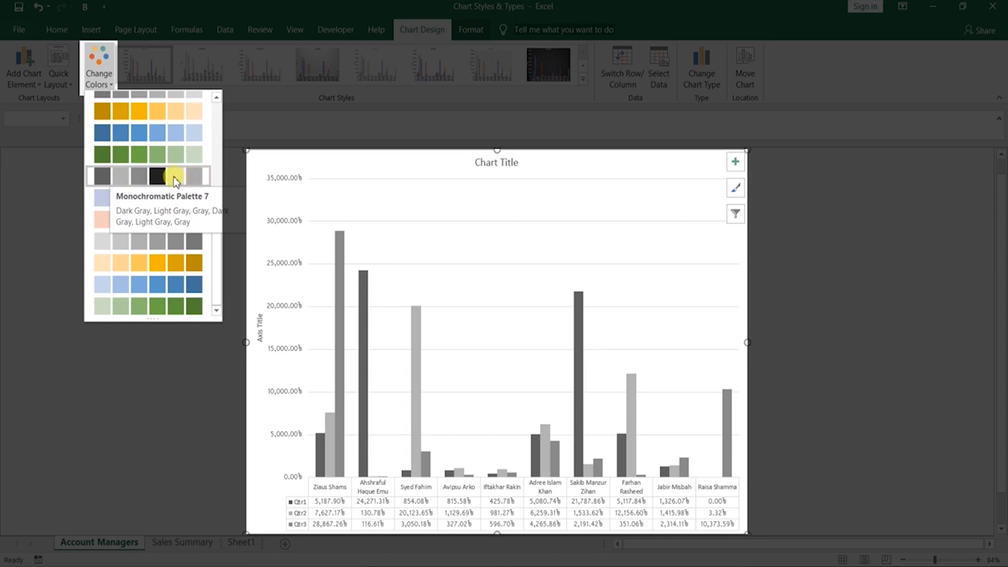
{"action": "left_click", "coordinate": [122, 176]}
- Replace the placeholder chart title with "Account Managers"
{"action": "left_click", "coordinate": [512, 161]}
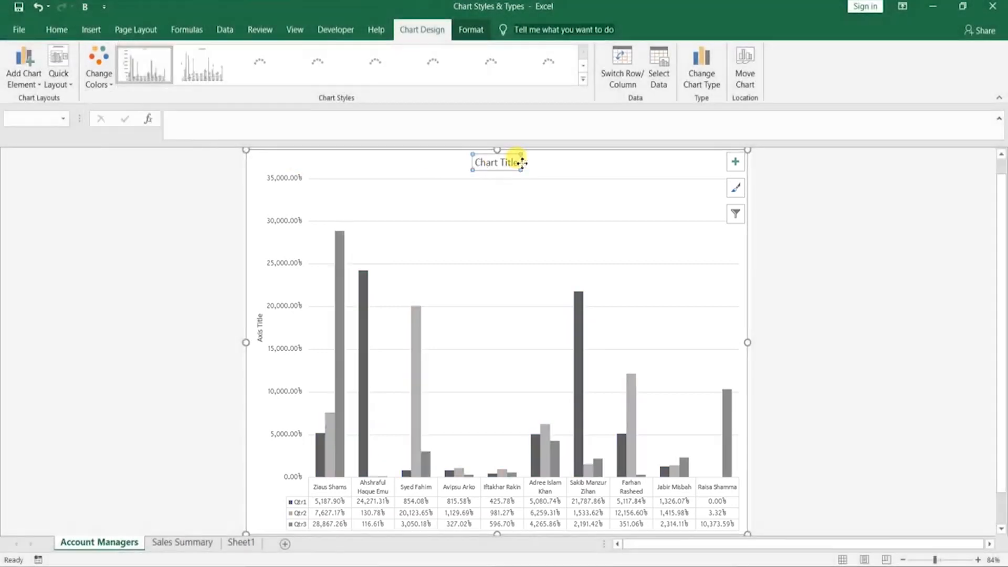
{"action": "triple_click", "coordinate": [508, 163]}
{"action": "type", "text": "Adcount Mang"}
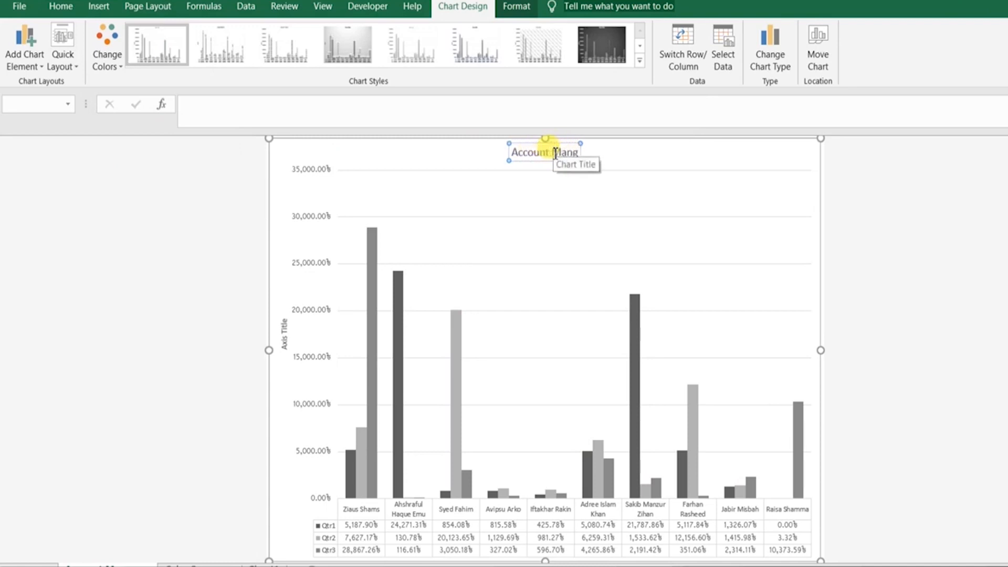
{"action": "key", "text": "BackSpace"}
{"action": "type", "text": "agers"}
- Set the font color of the "Account Managers" chart title to red
{"action": "triple_click", "coordinate": [551, 152]}
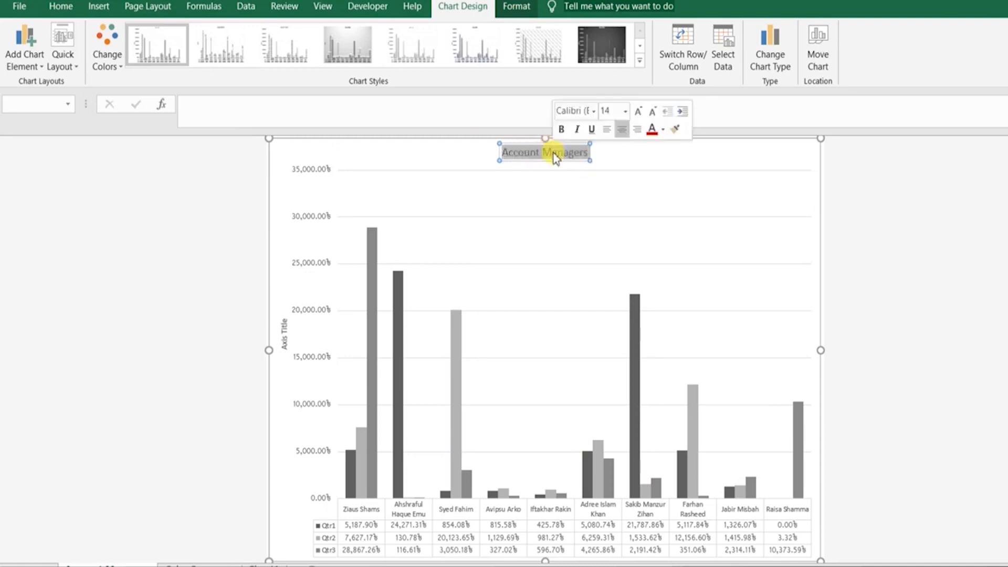
{"action": "left_click", "coordinate": [650, 135]}
{"action": "left_click", "coordinate": [783, 162]}
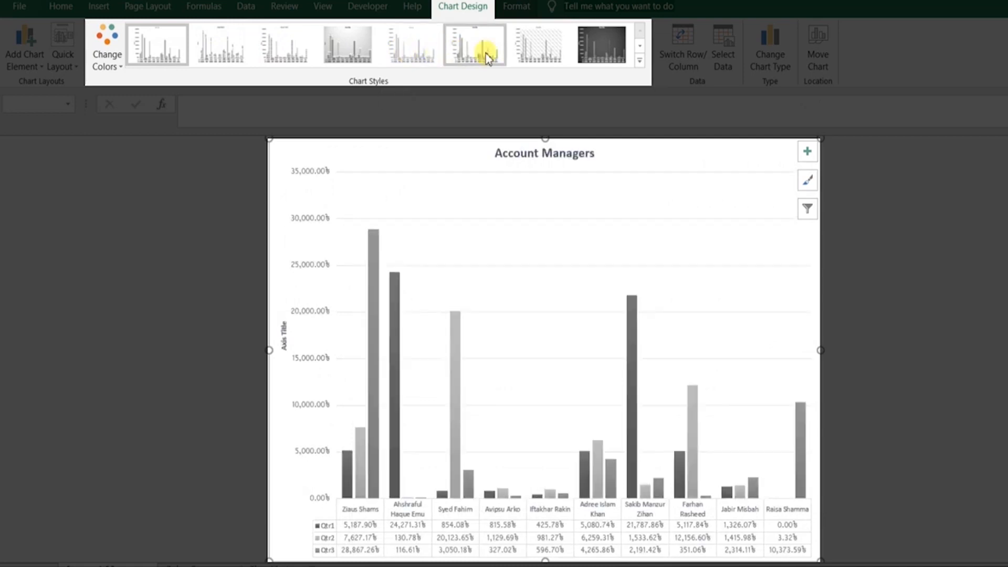
- Try the dark outlined chart style, and apply the light style with fading columns and an uppercase title instead
{"action": "left_click", "coordinate": [640, 62]}
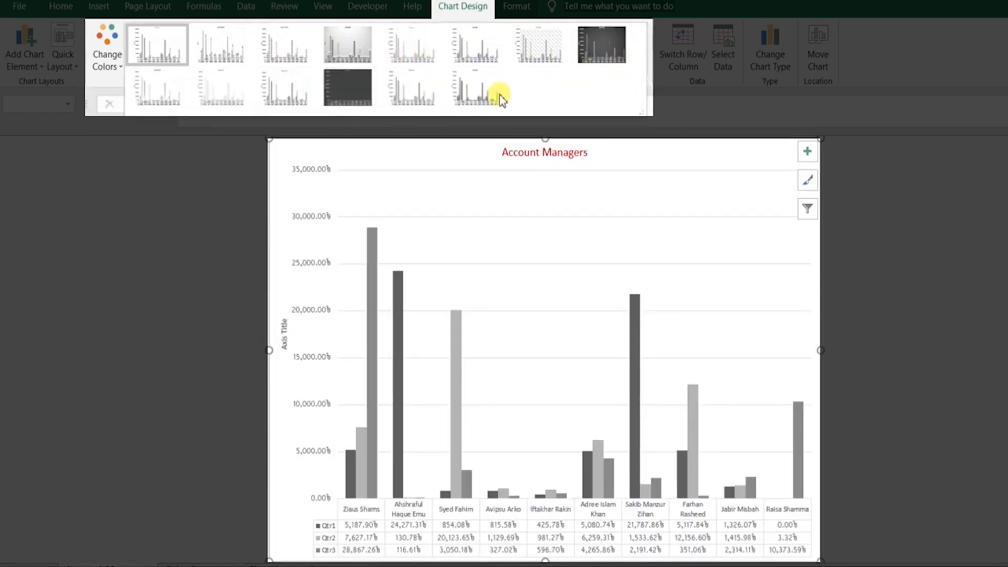
{"action": "left_click", "coordinate": [367, 89]}
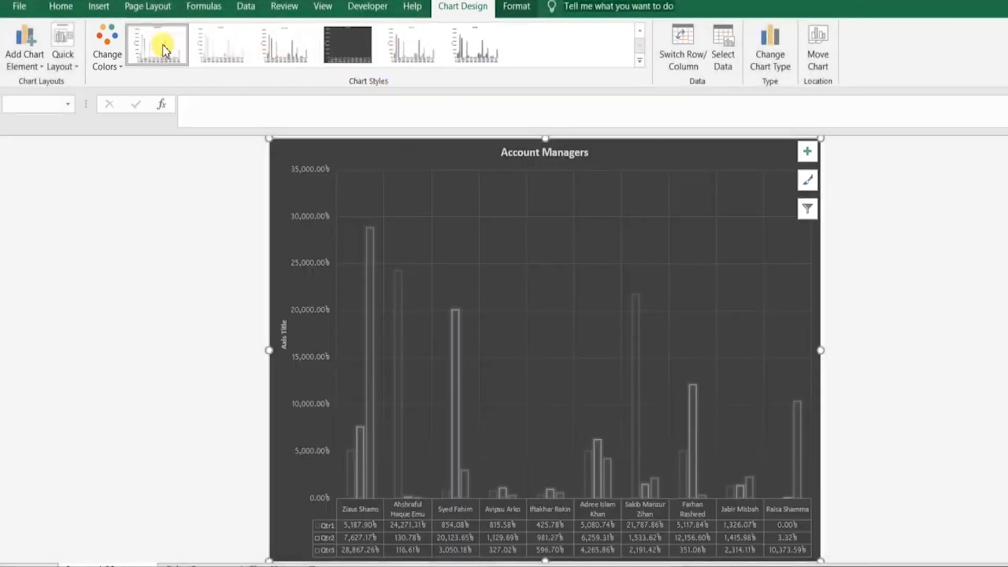
{"action": "left_click", "coordinate": [160, 44]}
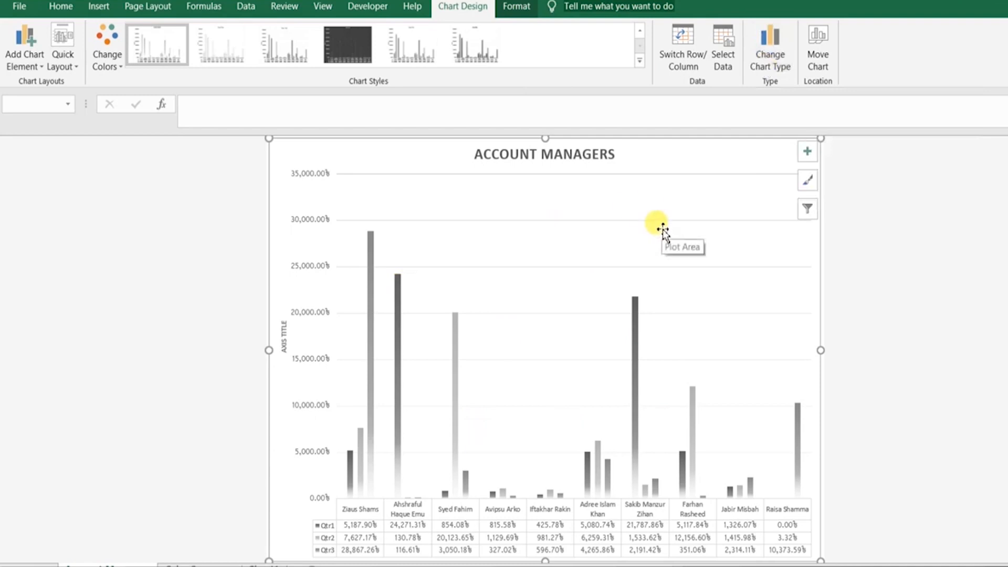
- Change the column chart to the first horizontal Bar type, and reopen the chart type selection
{"action": "left_click", "coordinate": [778, 69]}
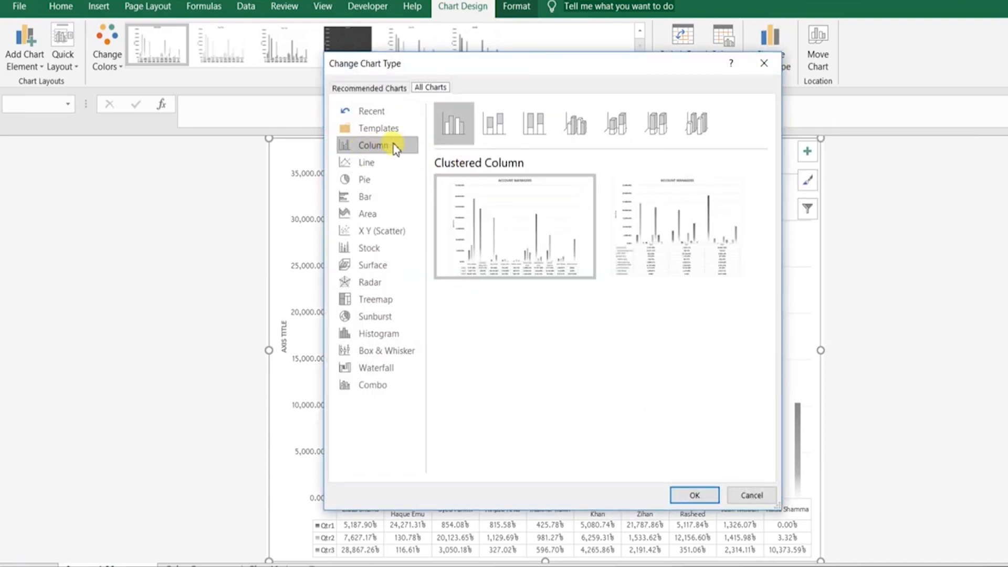
{"action": "left_click", "coordinate": [395, 197]}
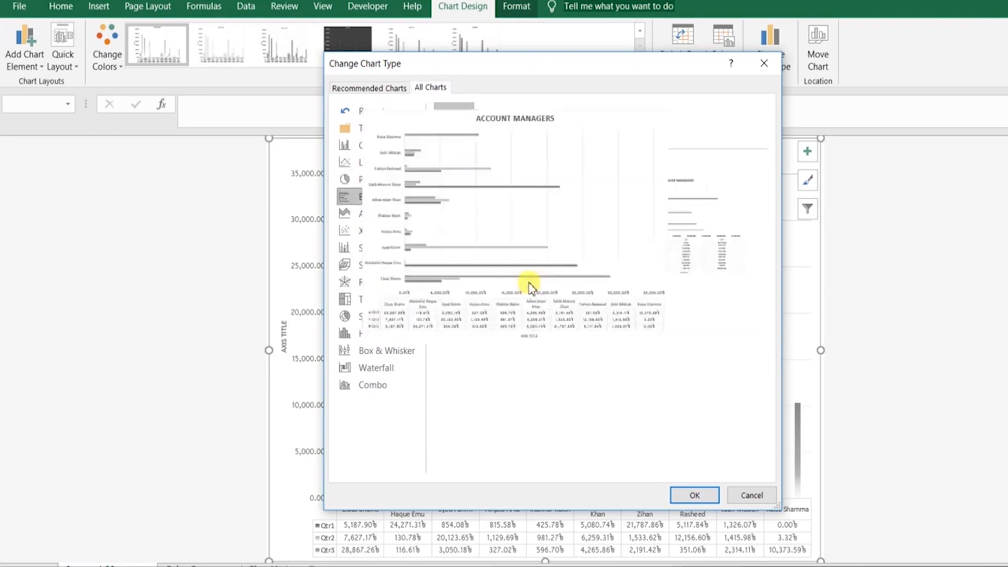
{"action": "left_click", "coordinate": [693, 493]}
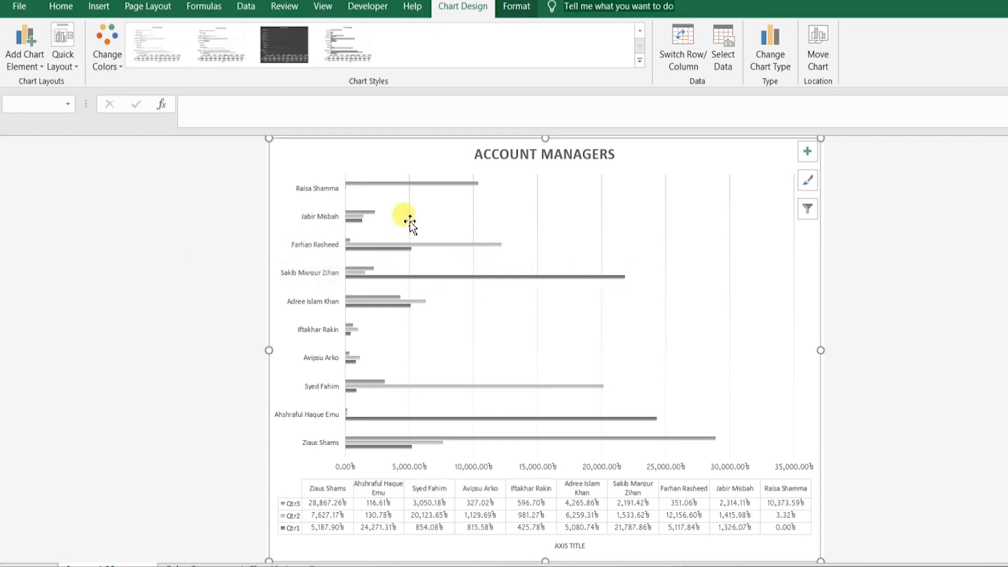
{"action": "left_click", "coordinate": [771, 52]}
{"action": "left_click", "coordinate": [669, 120]}
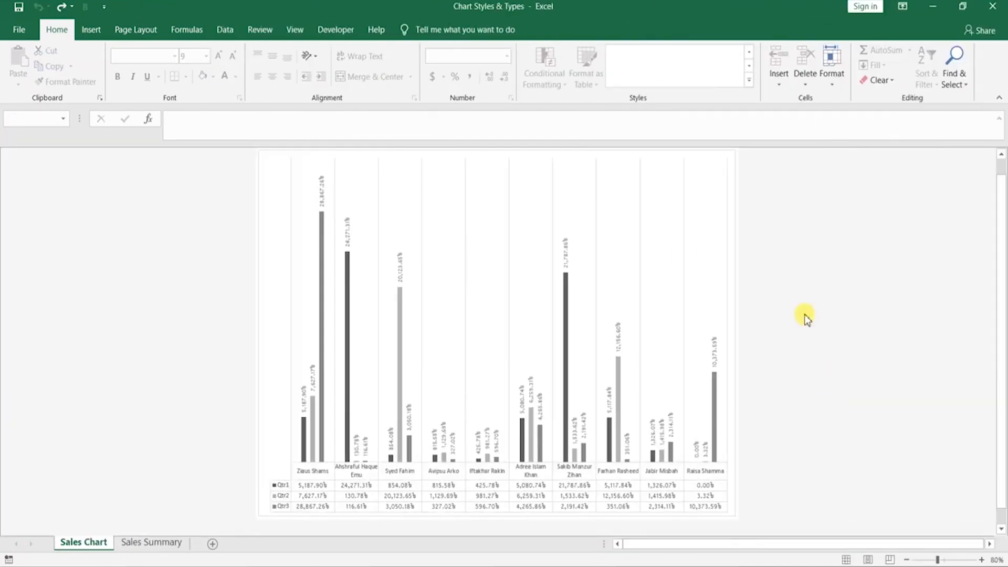
- Add a chart title above the chart on the Sales Chart sheet
{"action": "left_click", "coordinate": [269, 213]}
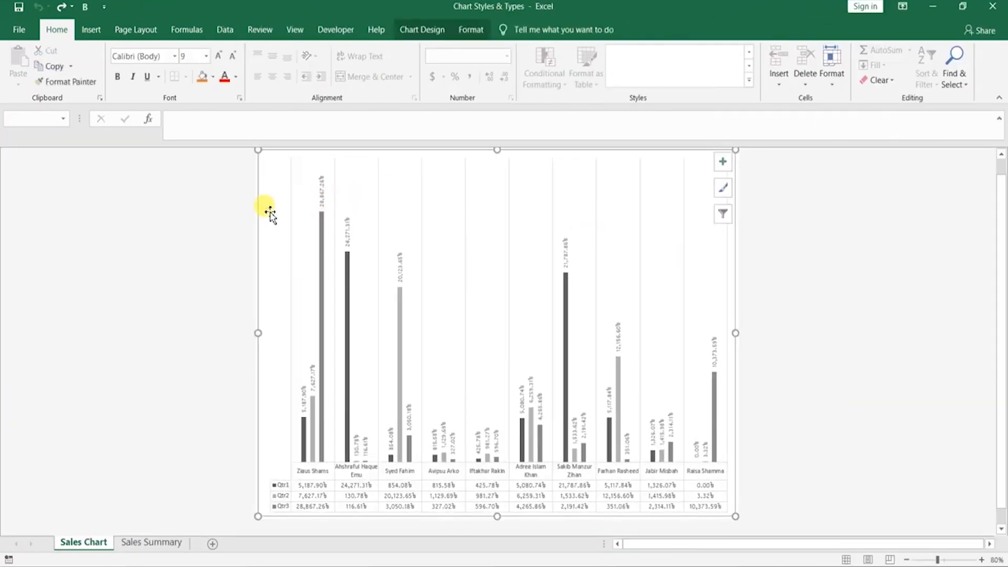
{"action": "left_click", "coordinate": [418, 29]}
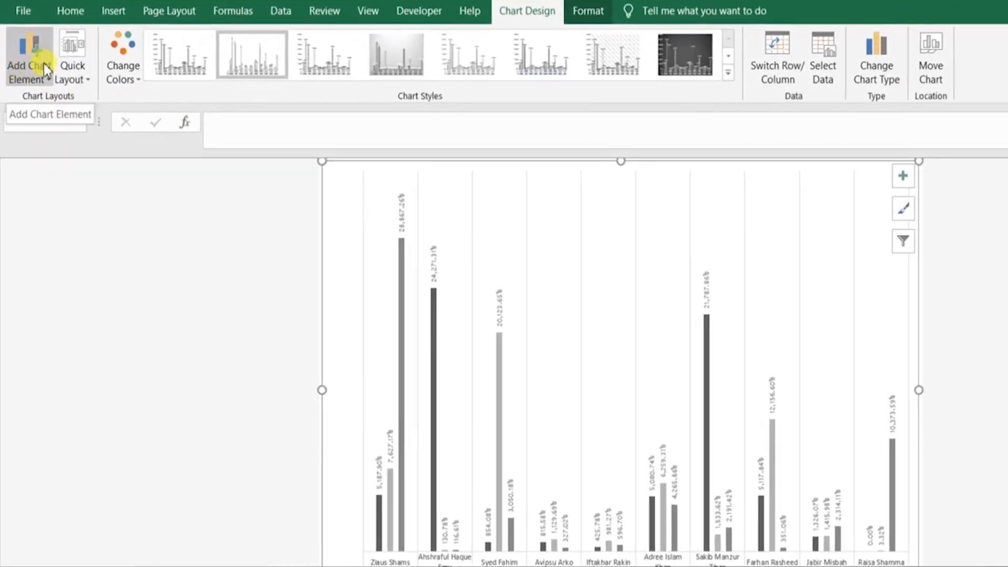
{"action": "left_click", "coordinate": [44, 64]}
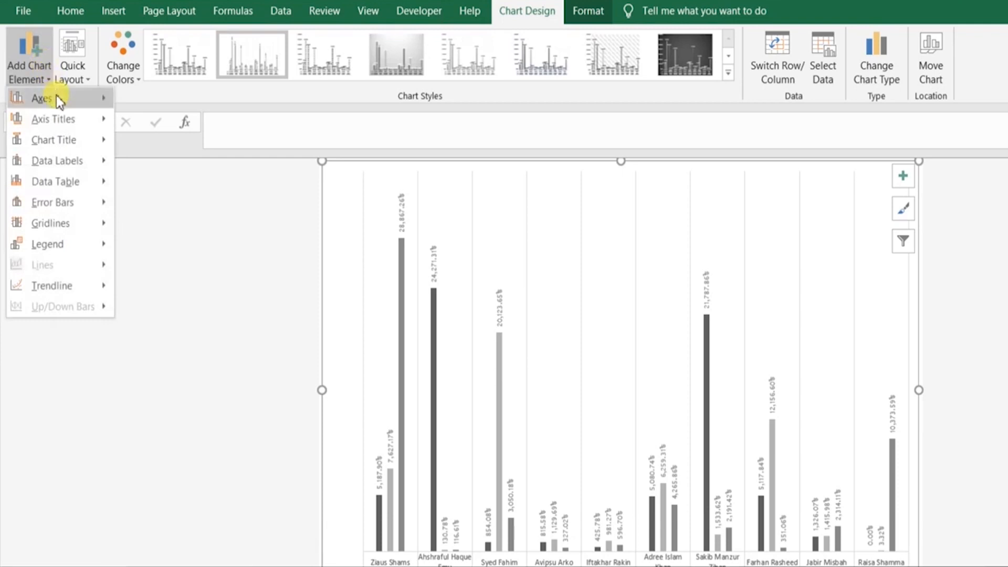
{"action": "mouse_move", "coordinate": [57, 95]}
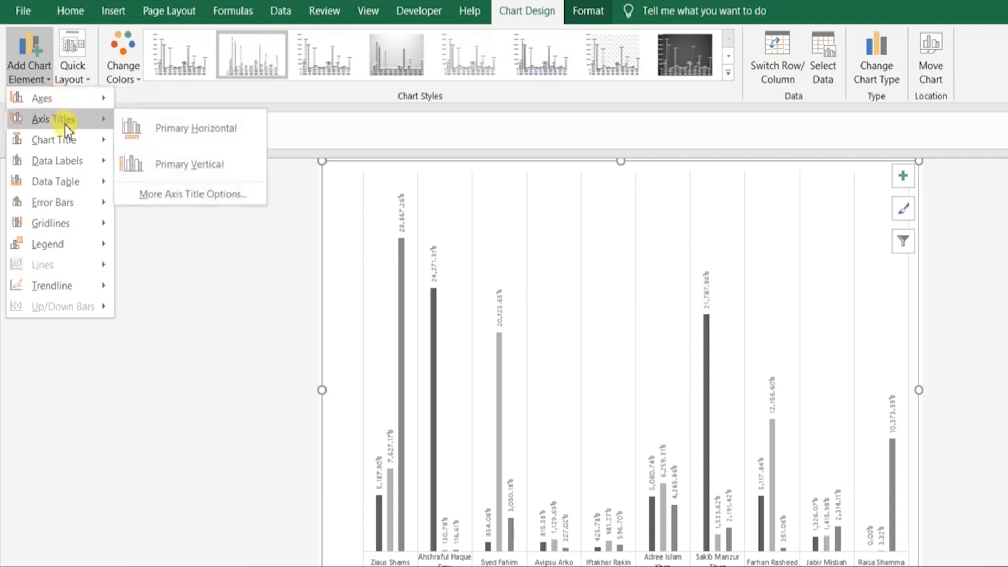
{"action": "mouse_move", "coordinate": [69, 140]}
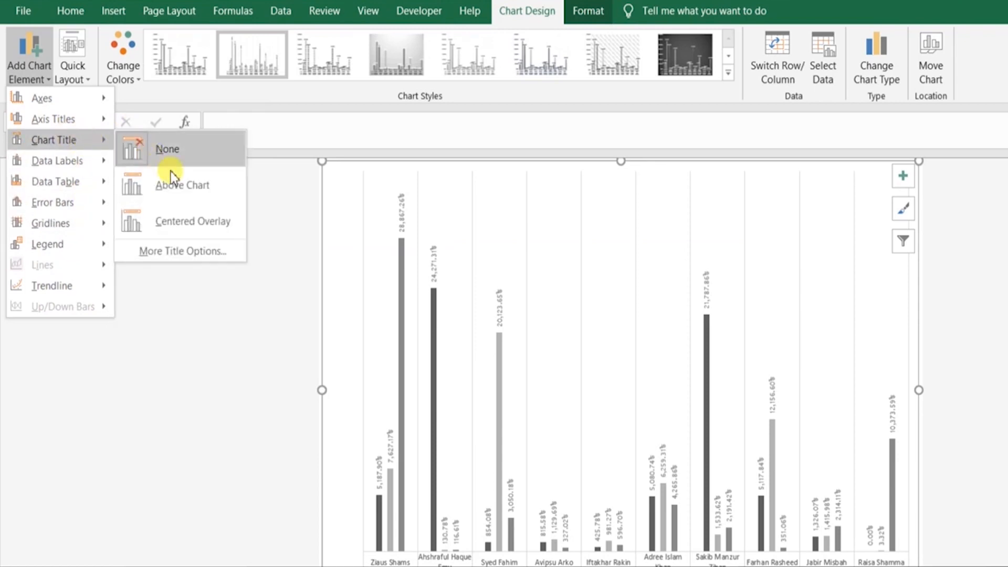
{"action": "left_click", "coordinate": [226, 185]}
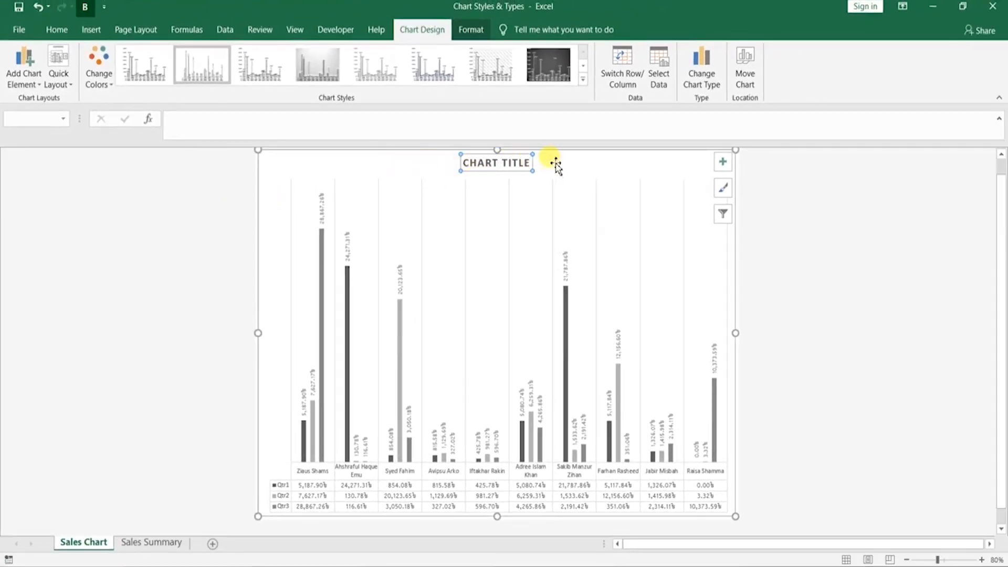
- Replace the placeholder title on the Sales Chart sheet with "Account Managers"
{"action": "triple_click", "coordinate": [509, 164]}
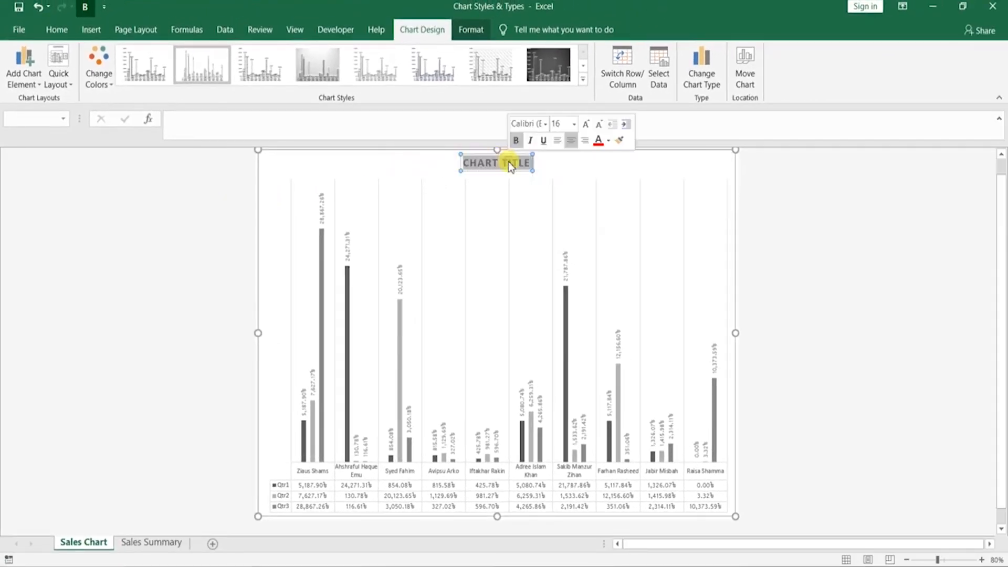
{"action": "type", "text": "Account"}
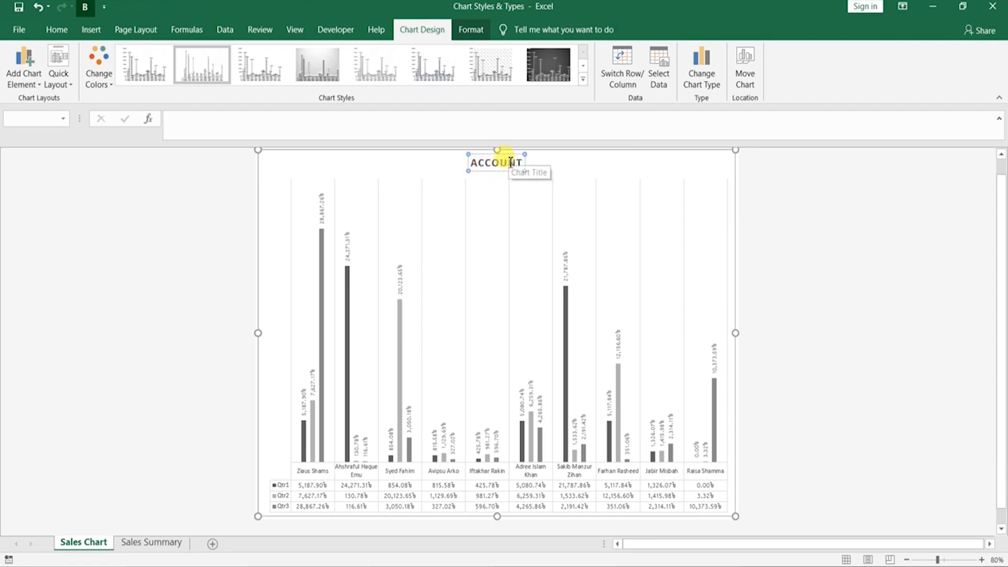
{"action": "type", "text": " Managers"}
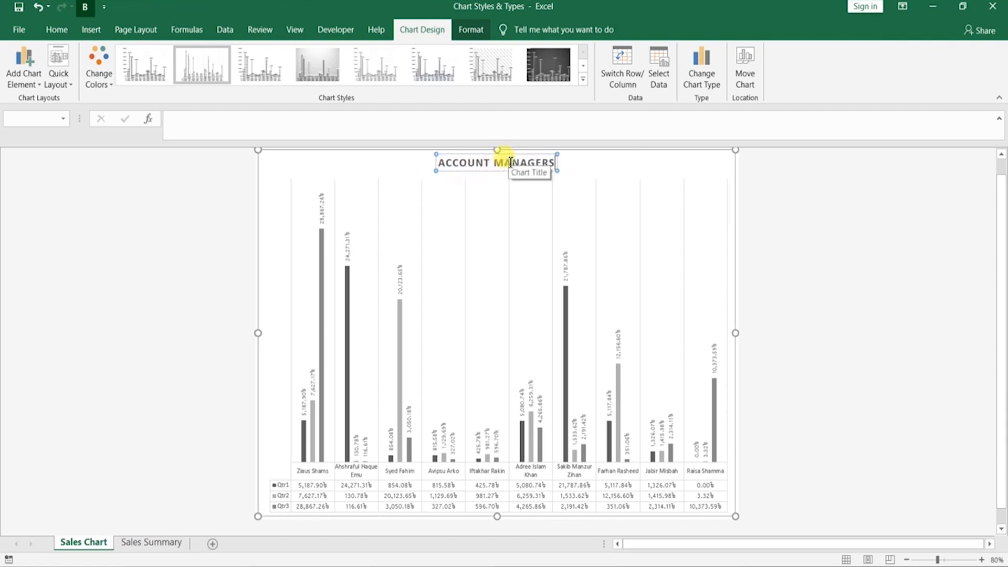
{"action": "left_click", "coordinate": [160, 198]}
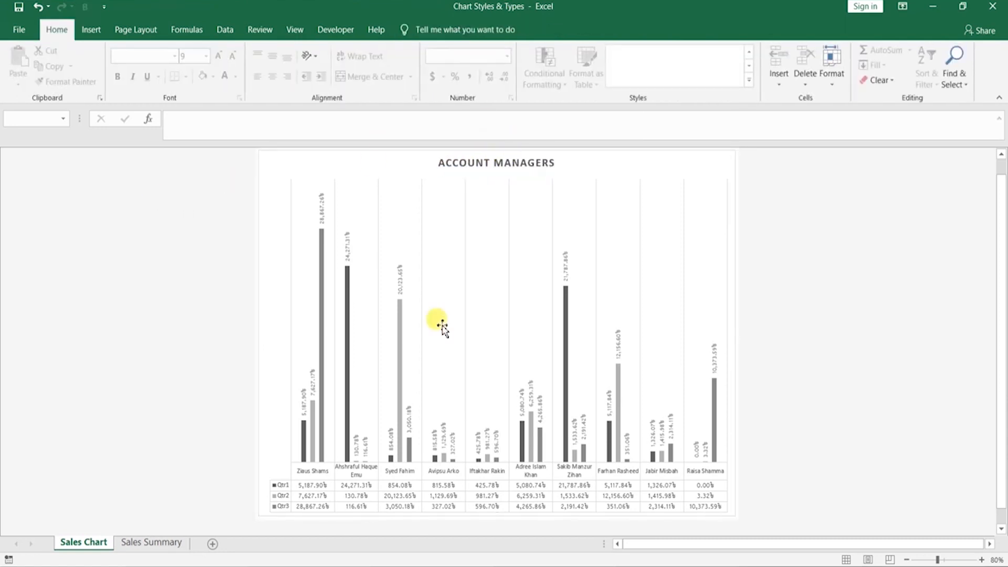
- Add the primary vertical axis to the Account Managers chart
{"action": "left_click", "coordinate": [305, 177]}
{"action": "left_click", "coordinate": [23, 73]}
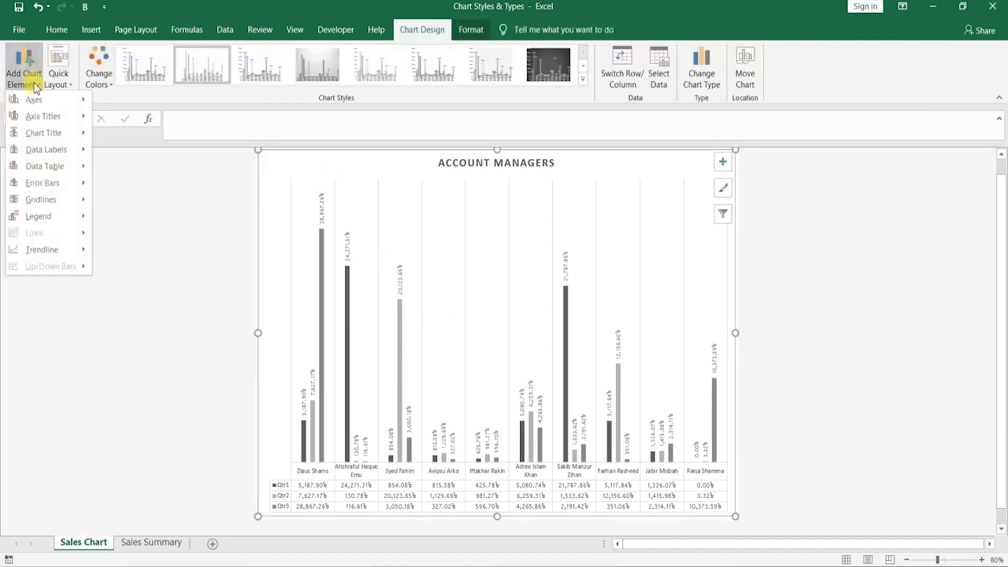
{"action": "mouse_move", "coordinate": [39, 101]}
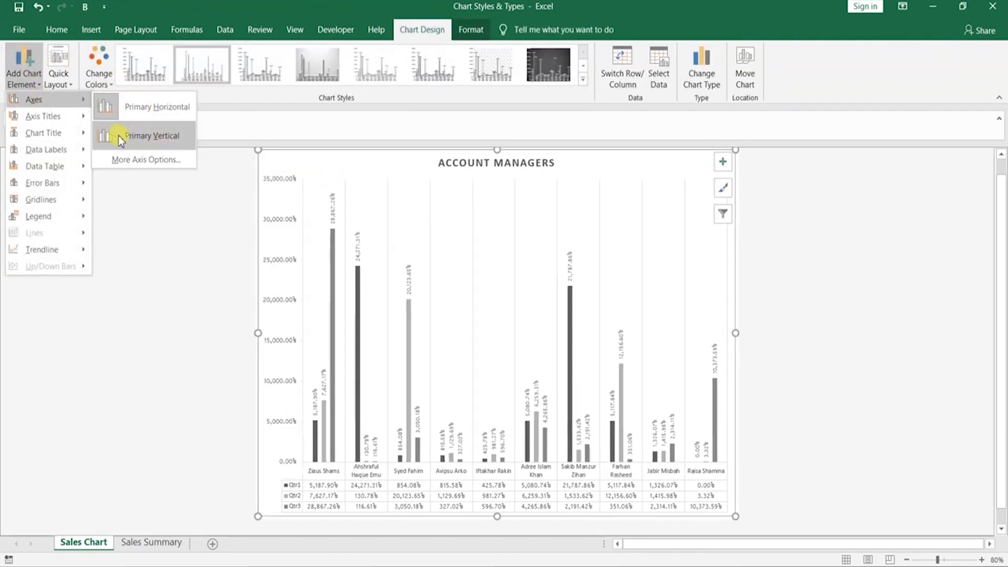
{"action": "left_click", "coordinate": [185, 136]}
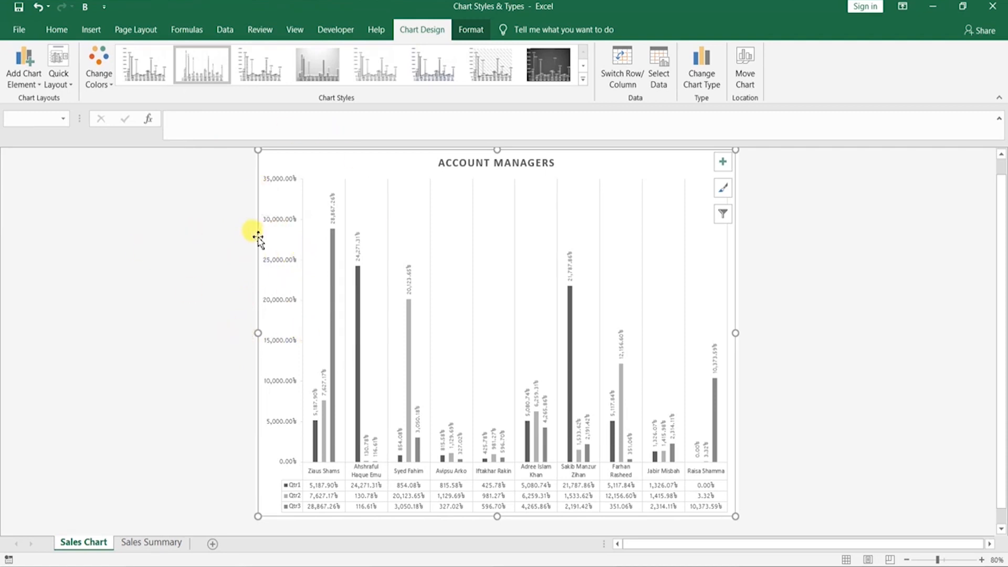
- Add a primary vertical axis title to the Account Managers chart and replace its placeholder text with "Sales Figures"
{"action": "left_click", "coordinate": [21, 80]}
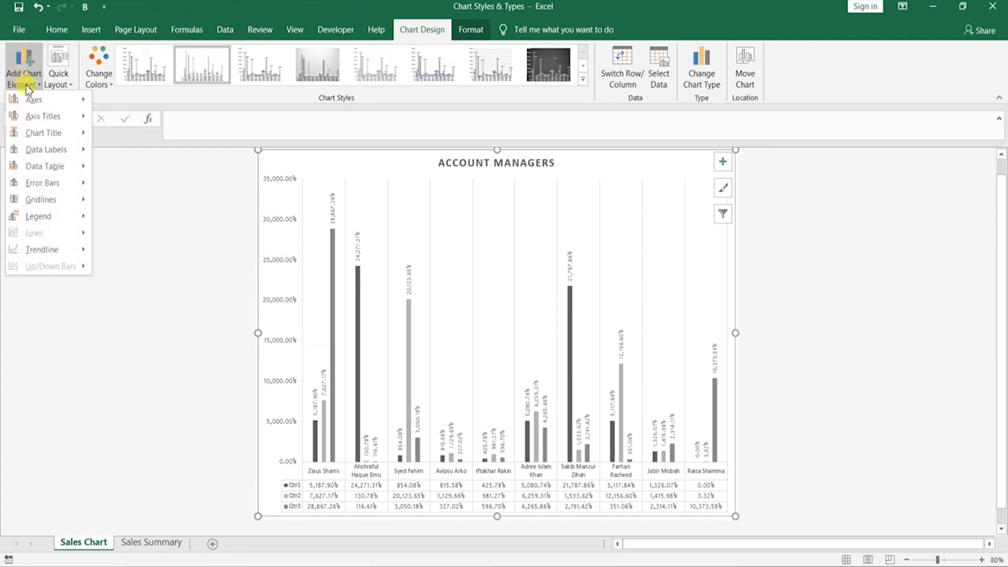
{"action": "mouse_move", "coordinate": [37, 115]}
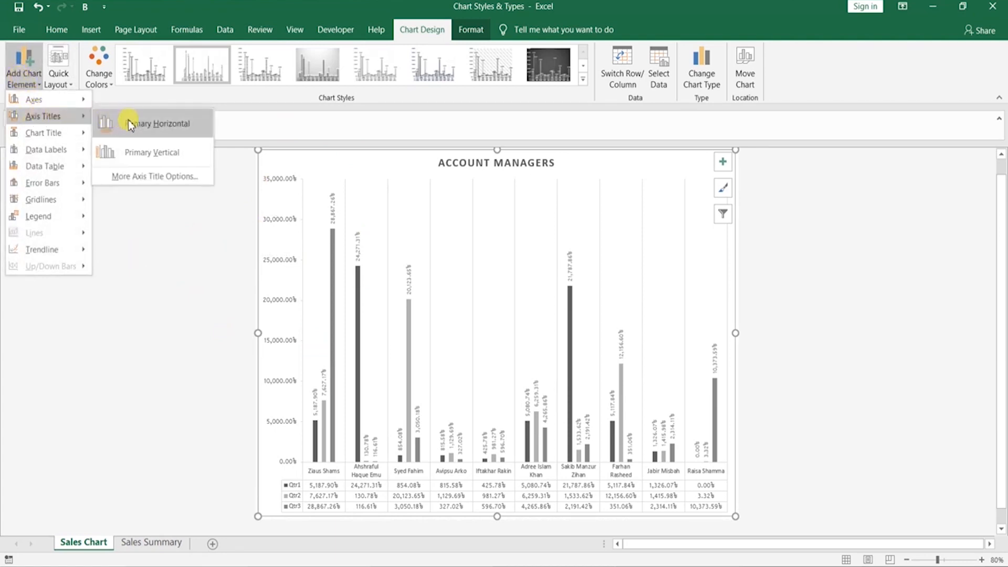
{"action": "left_click", "coordinate": [189, 152]}
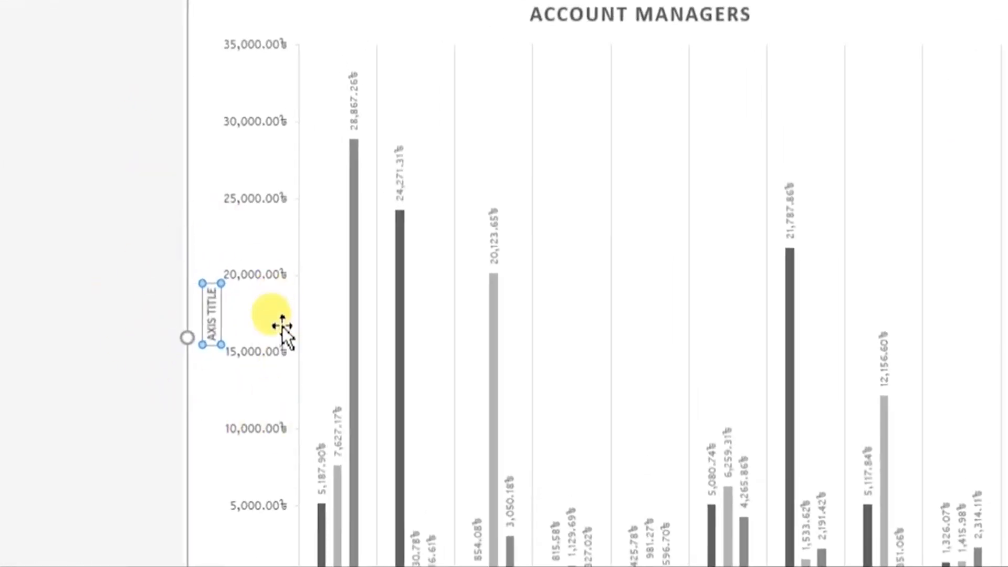
{"action": "triple_click", "coordinate": [213, 317]}
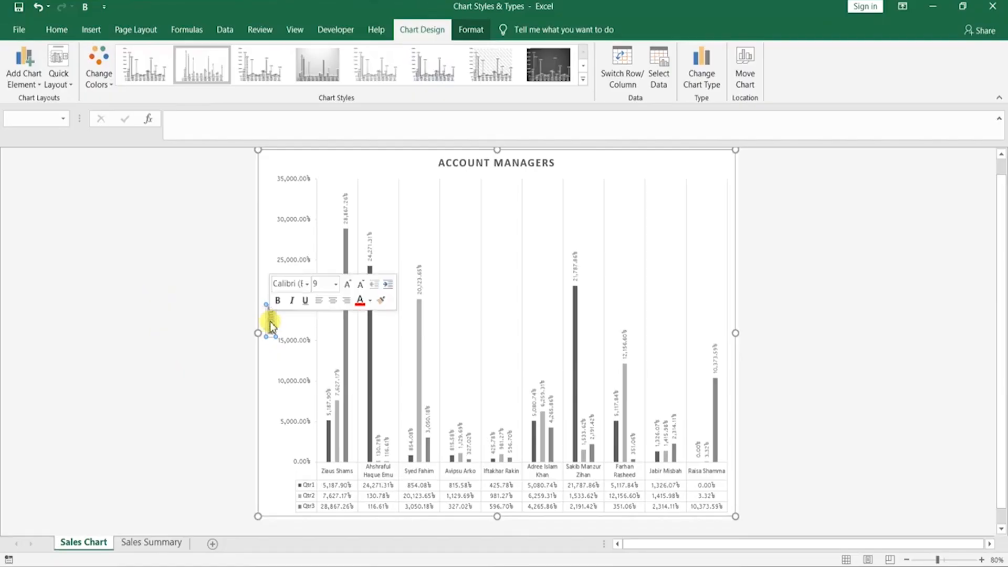
{"action": "key", "text": "BackSpace"}
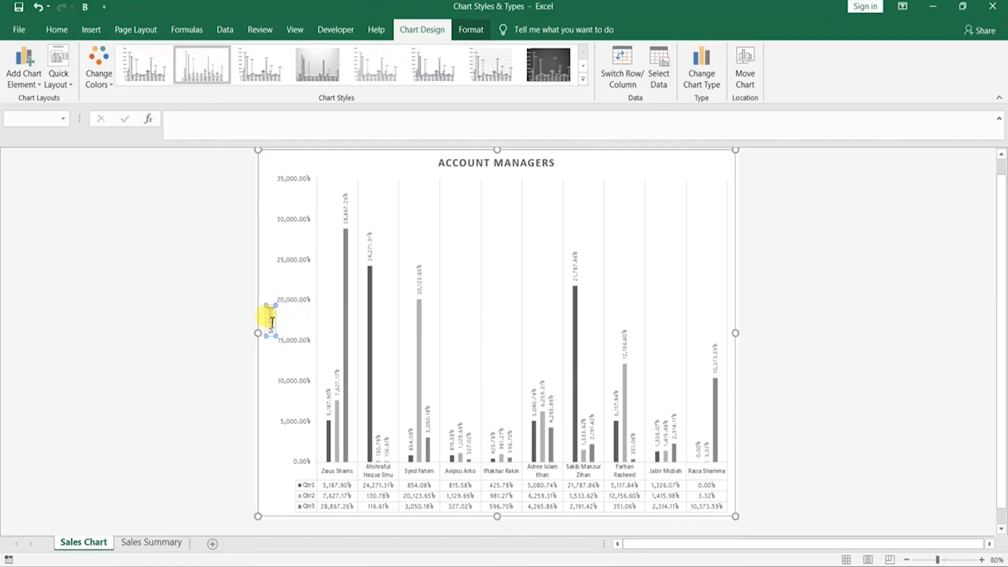
{"action": "left_click", "coordinate": [226, 297]}
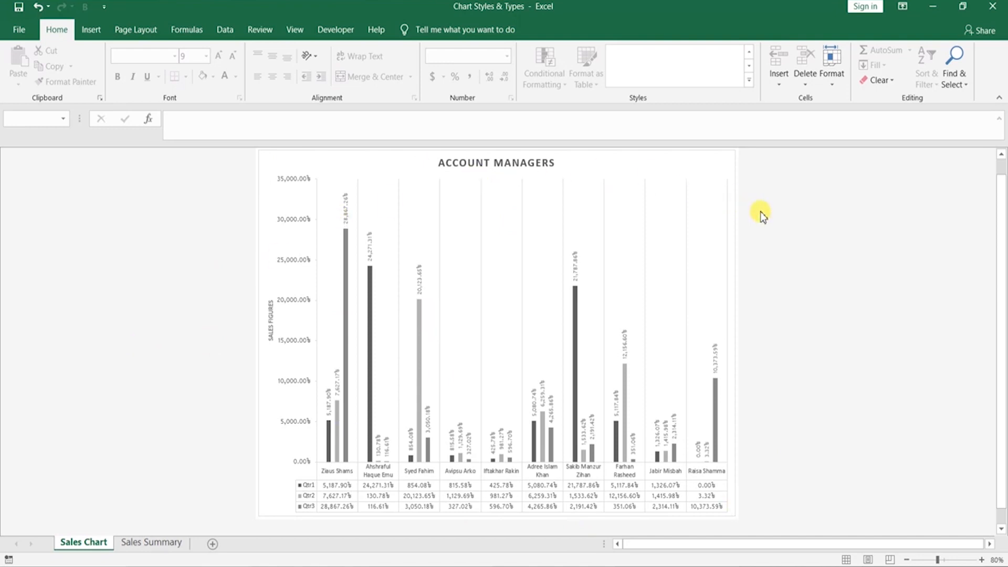
- Examine the Account Managers chart's available elements, style options and color palettes
{"action": "left_click", "coordinate": [669, 161]}
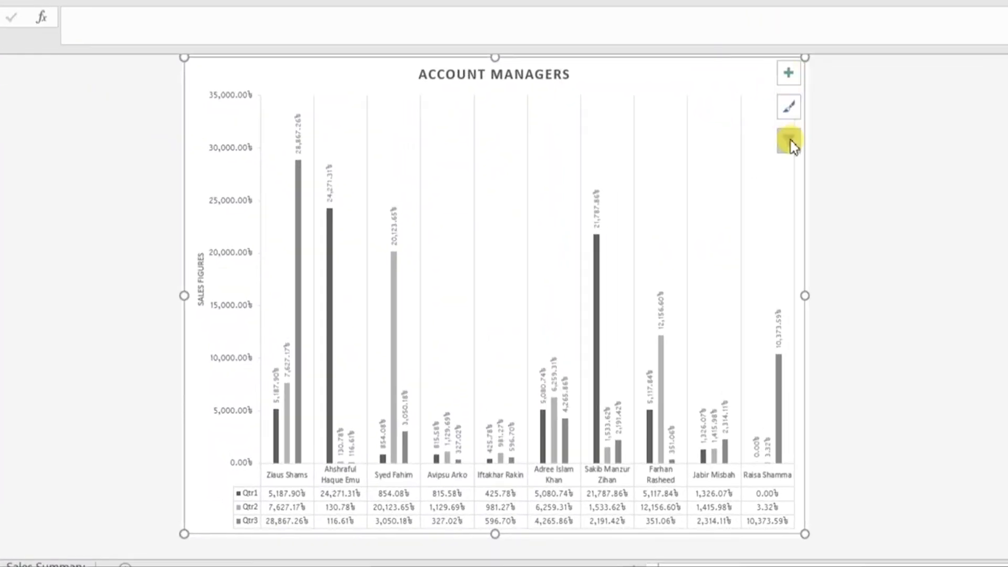
{"action": "left_click", "coordinate": [786, 74]}
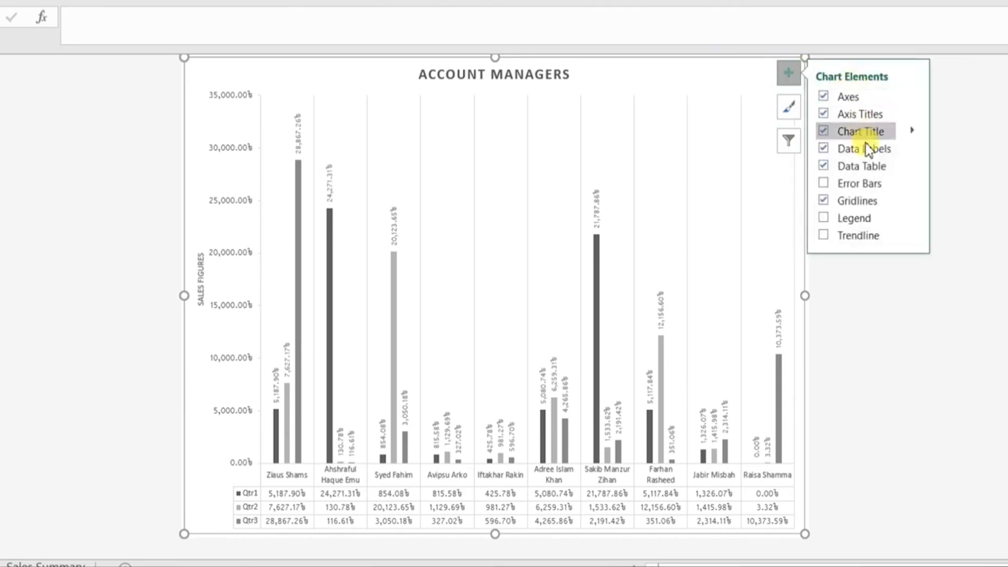
{"action": "left_click", "coordinate": [781, 101]}
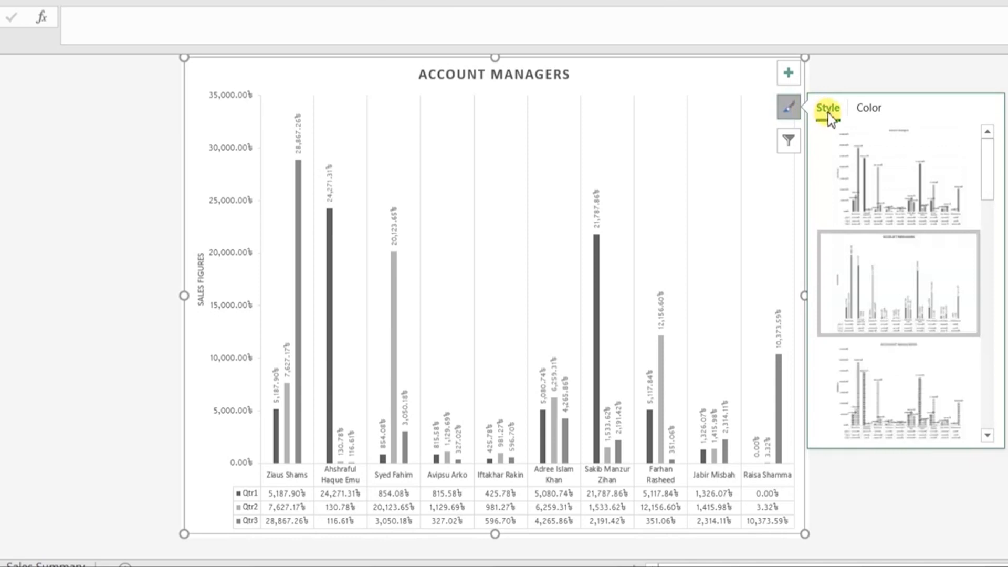
{"action": "left_click", "coordinate": [857, 111]}
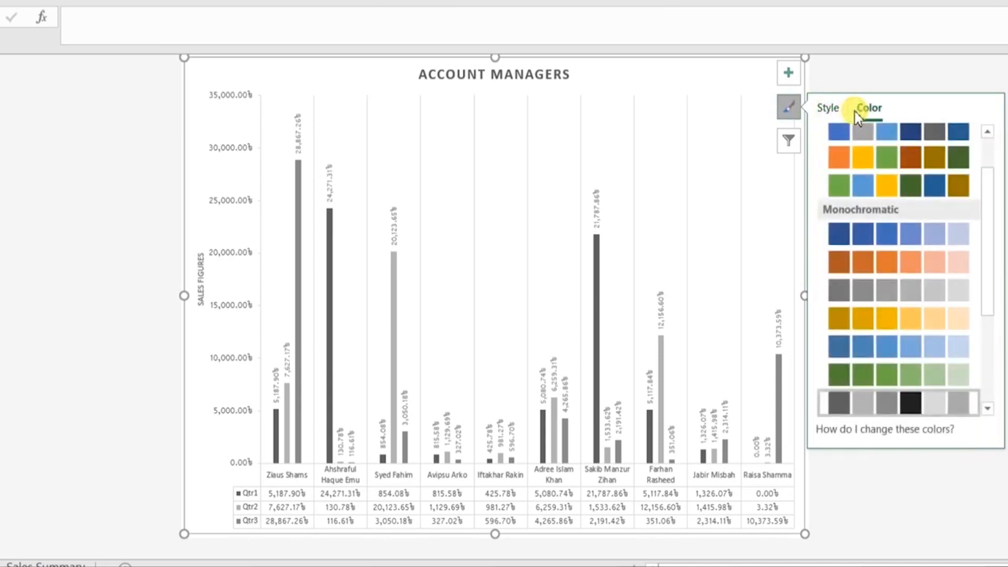
{"action": "left_click", "coordinate": [789, 108]}
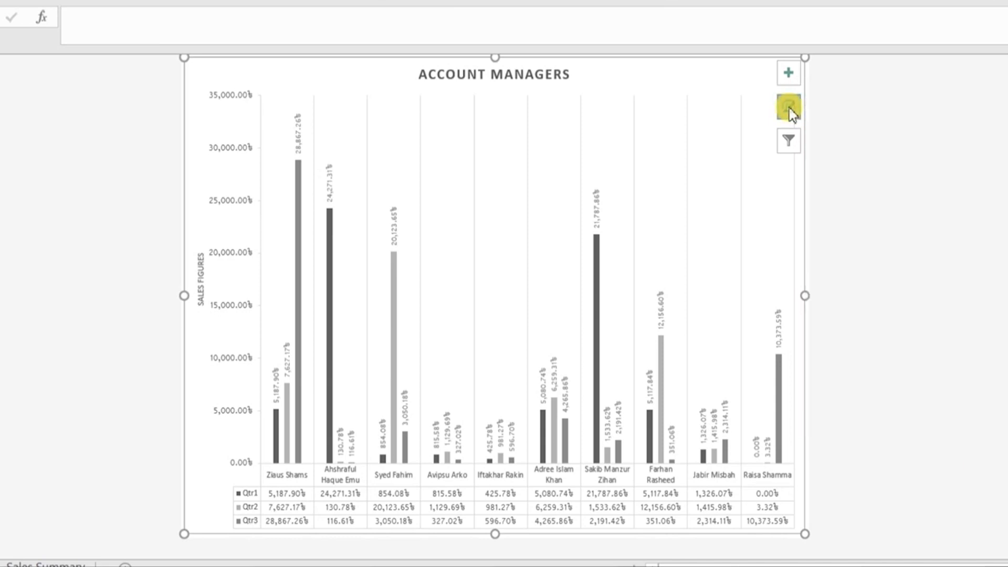
- Filter the first three account managers out of the chart's categories, apply the filter, and deselect the chart
{"action": "left_click", "coordinate": [787, 148]}
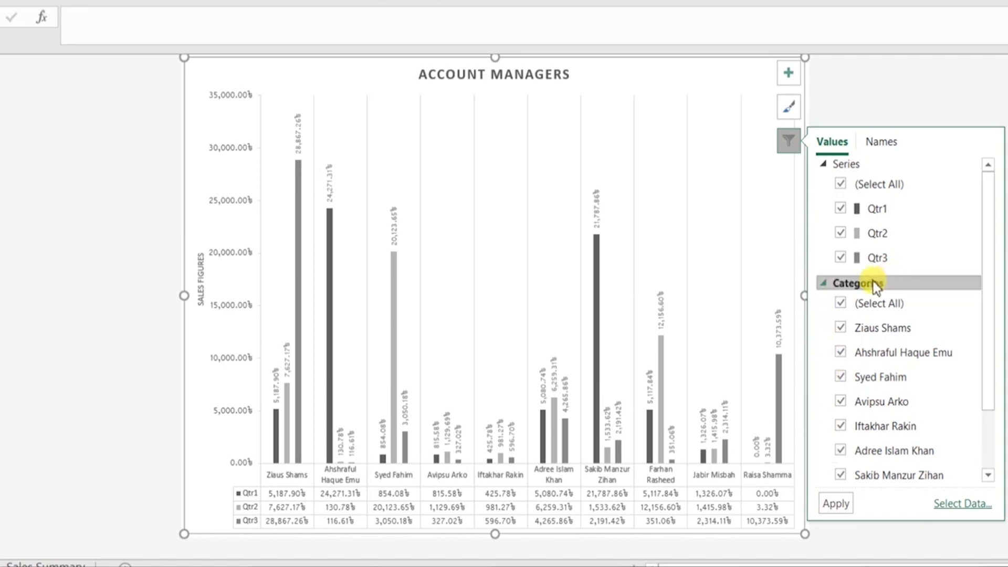
{"action": "left_click", "coordinate": [841, 329]}
{"action": "left_click", "coordinate": [840, 352]}
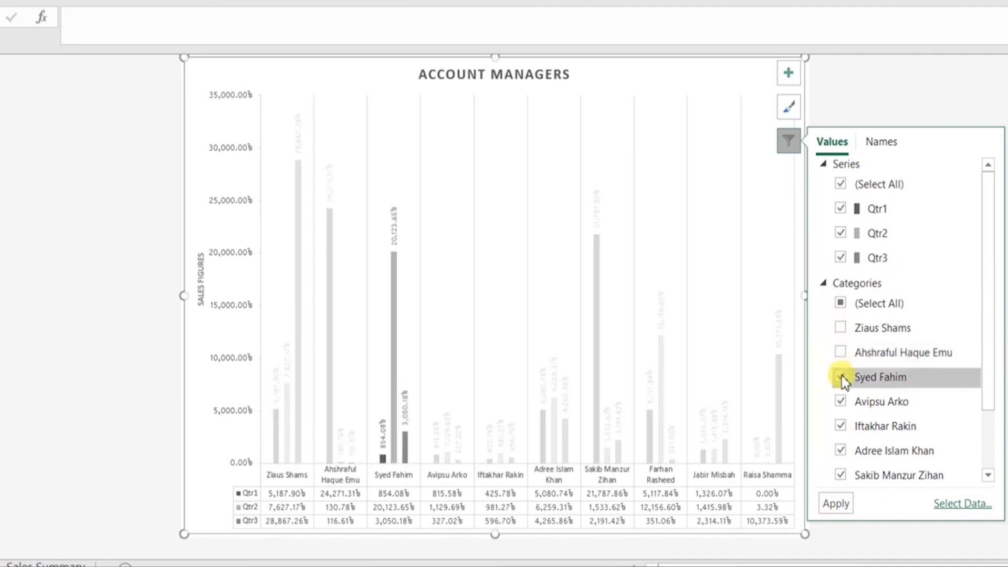
{"action": "left_click", "coordinate": [842, 377]}
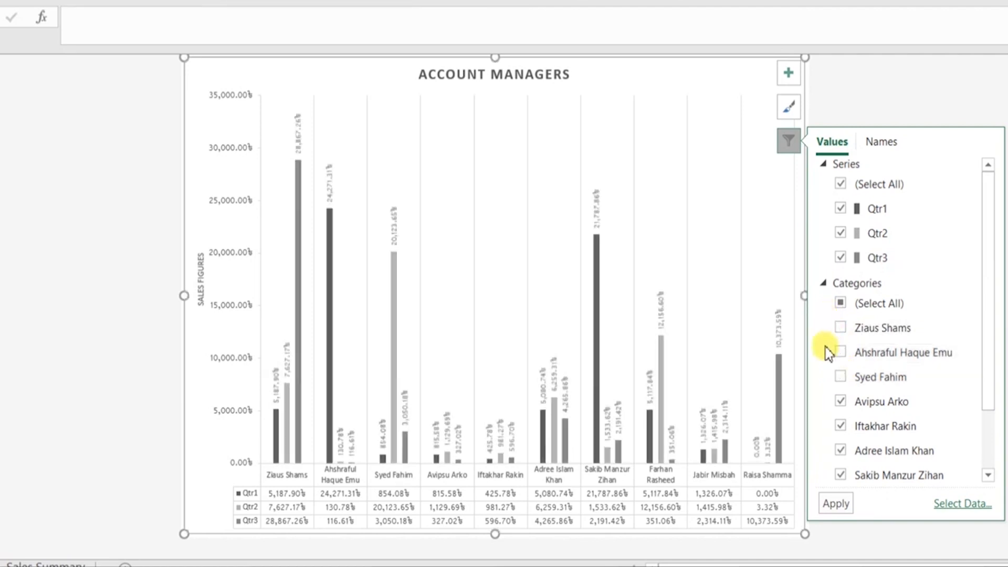
{"action": "left_click", "coordinate": [836, 502]}
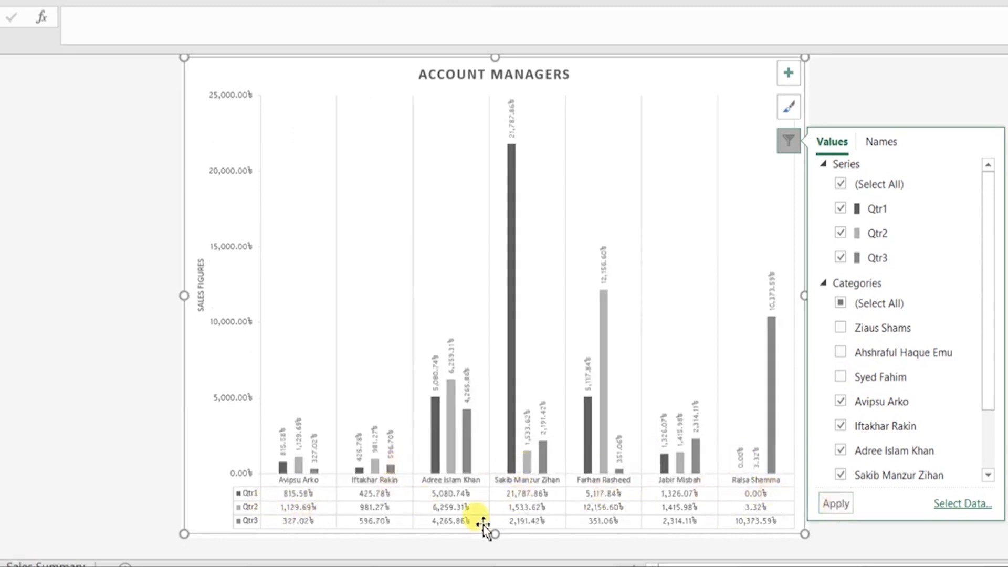
{"action": "left_click", "coordinate": [787, 140]}
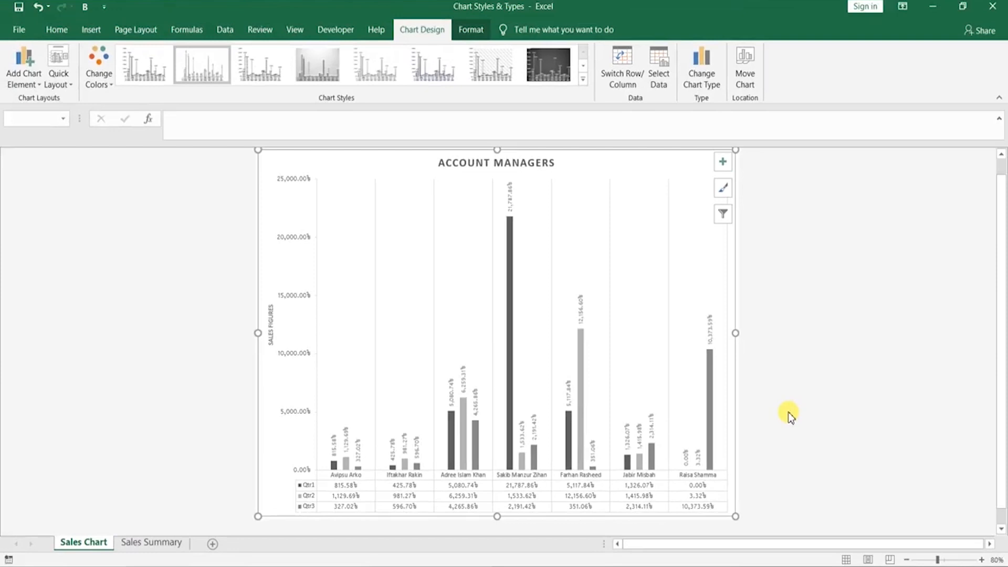
{"action": "left_click", "coordinate": [790, 415]}
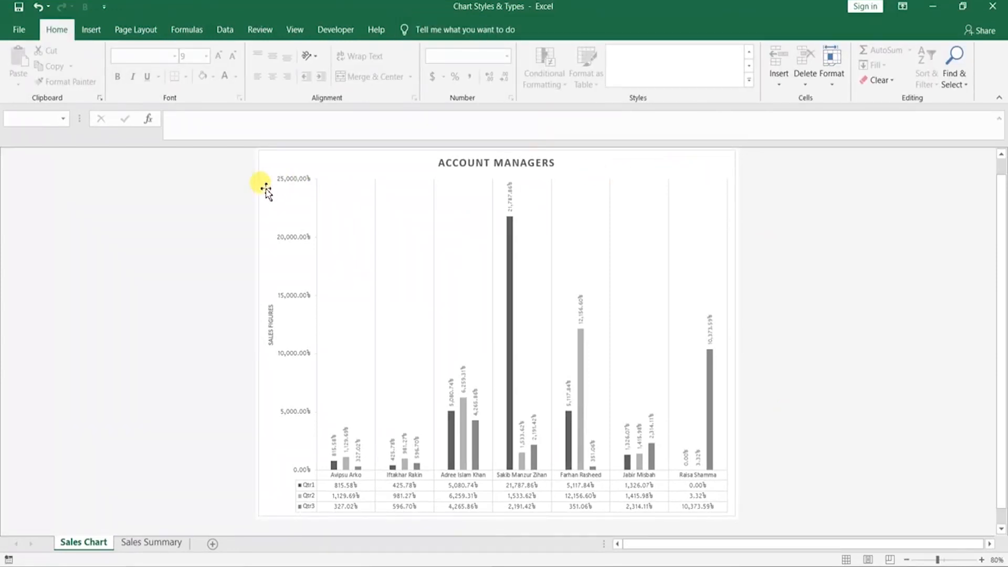
- Open the formatting options for the chart area, review the selectable chart parts, and expand the Fill and Border settings
{"action": "double_click", "coordinate": [265, 190]}
{"action": "left_click", "coordinate": [266, 191]}
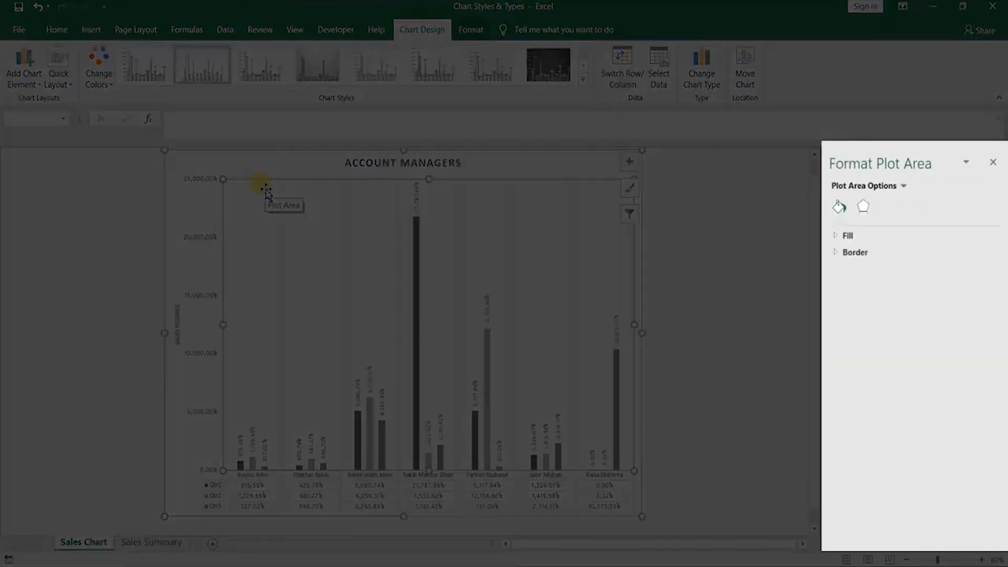
{"action": "left_click", "coordinate": [577, 161]}
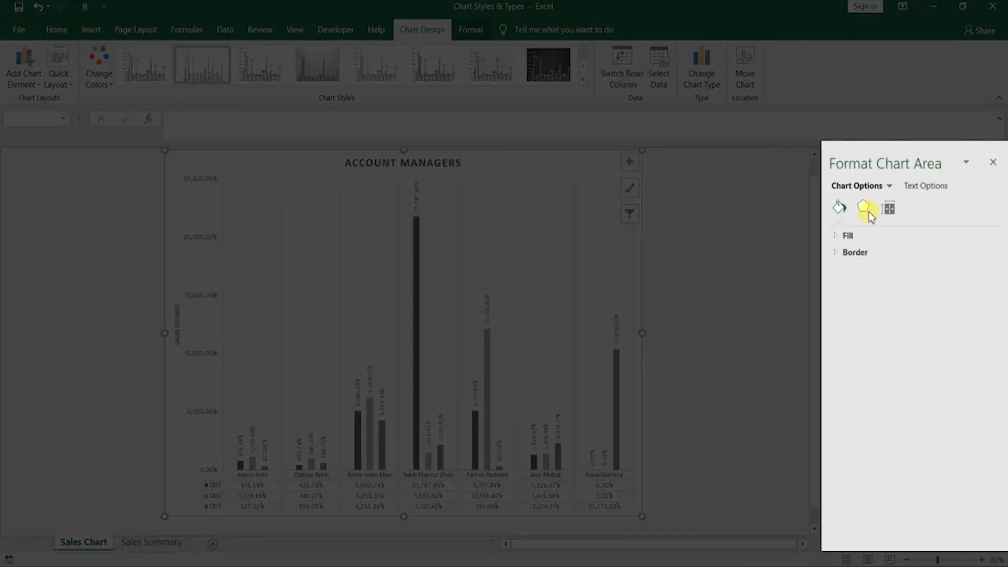
{"action": "left_click", "coordinate": [890, 187]}
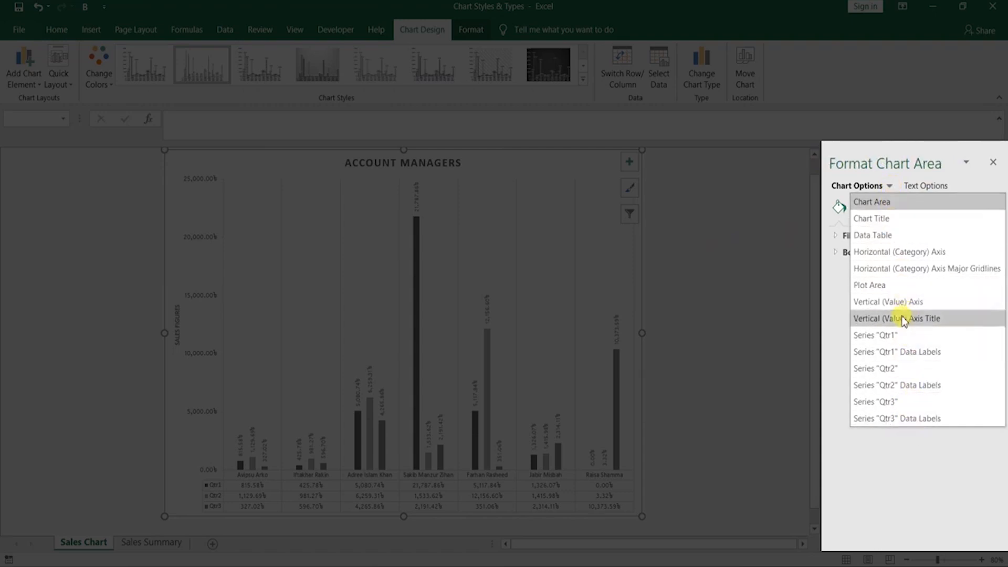
{"action": "left_click", "coordinate": [911, 443]}
{"action": "left_click", "coordinate": [850, 236]}
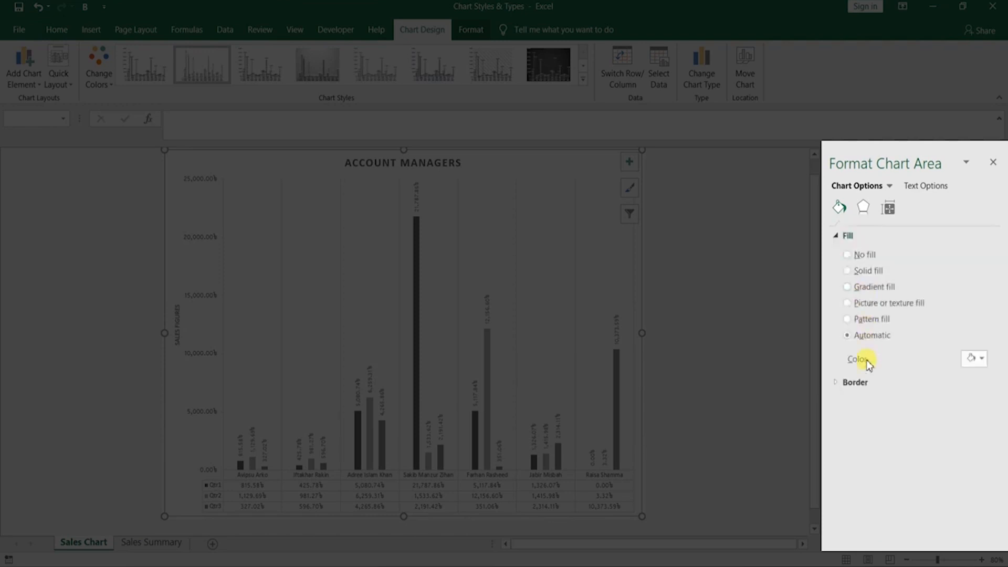
{"action": "left_click", "coordinate": [858, 386]}
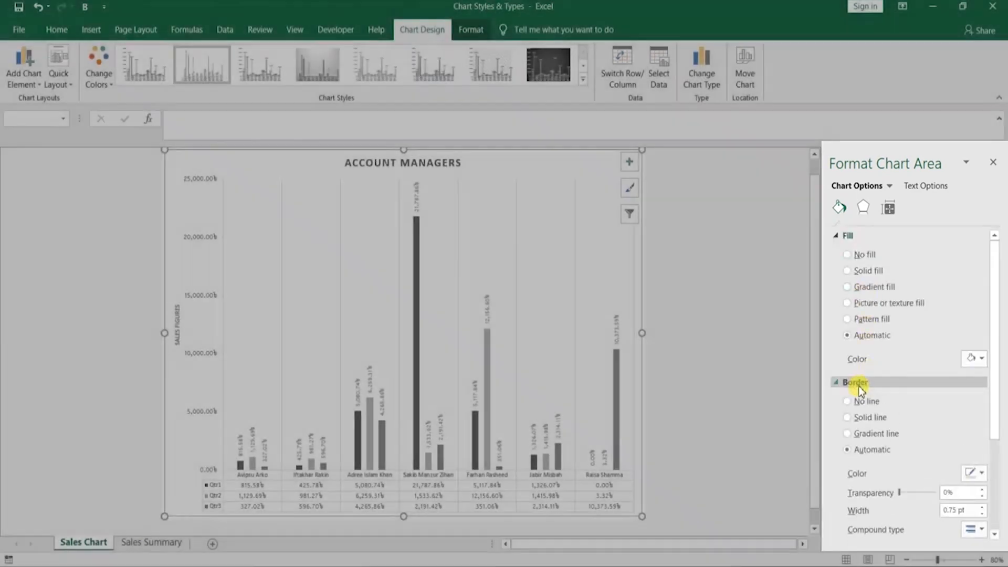